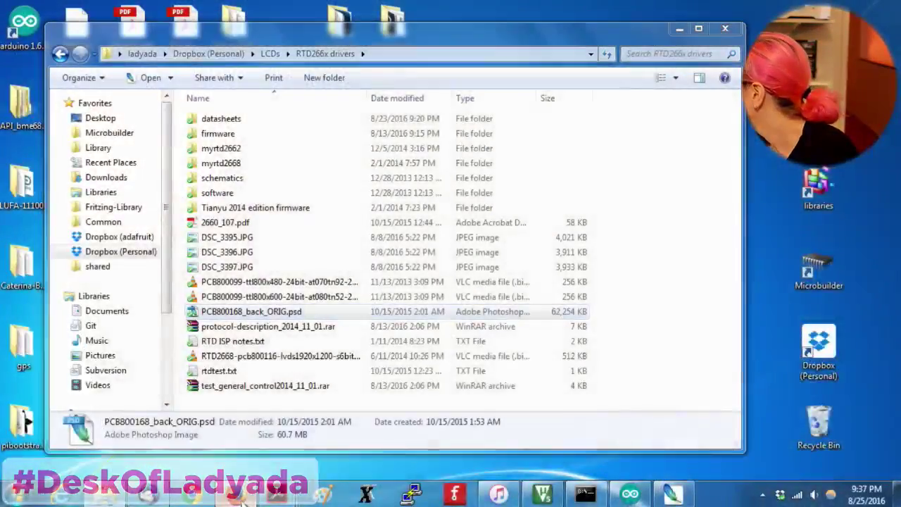
# Step: Bring Firefox in front of the RTD266x drivers folder window
pyautogui.click(238, 495)
# Step: Open adafruit.com in a new browser tab
pyautogui.click(556, 22)
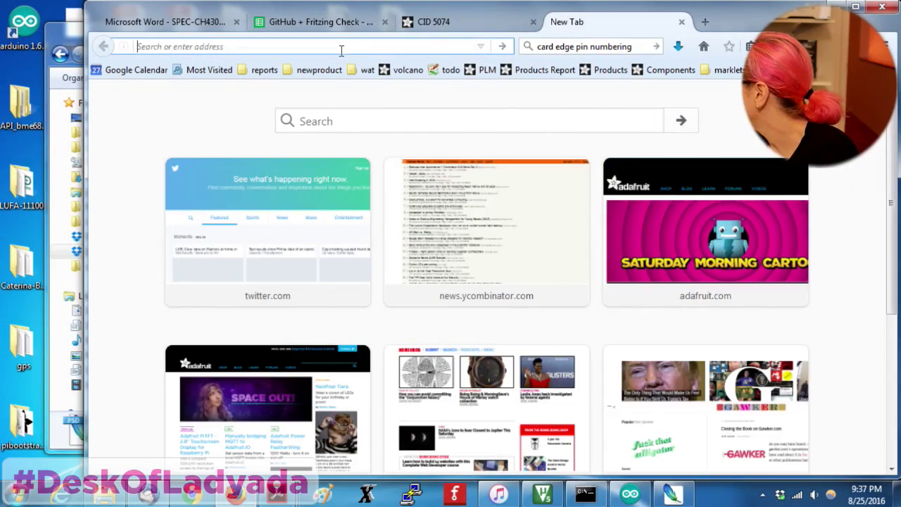
pyautogui.write('ada')
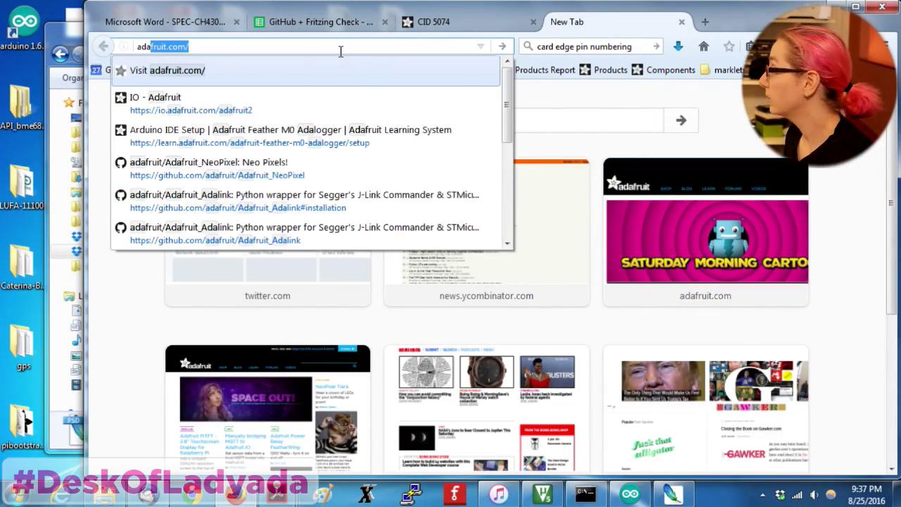
pyautogui.press('Return')
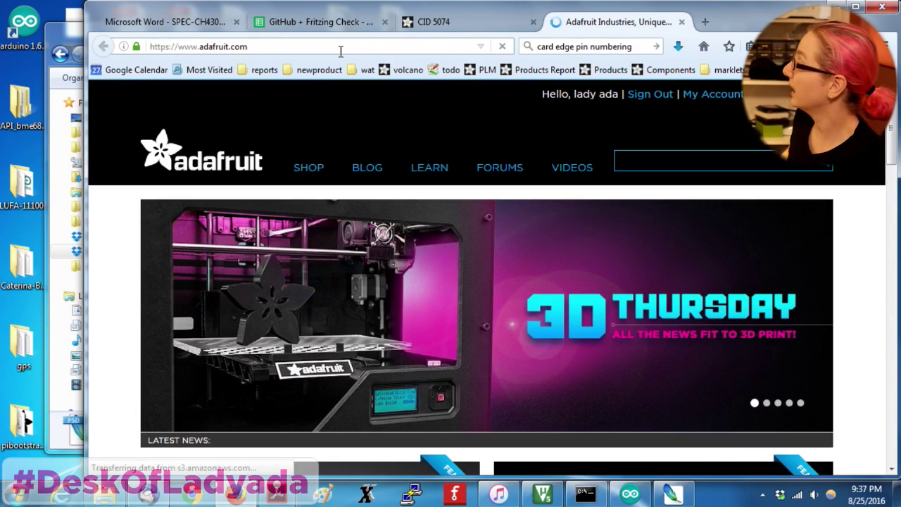
# Step: Search the site for 'hdmi vga' and show the HDMI 4 Pi 1280x800 display's driver-board photo
pyautogui.click(663, 156)
pyautogui.write('h')
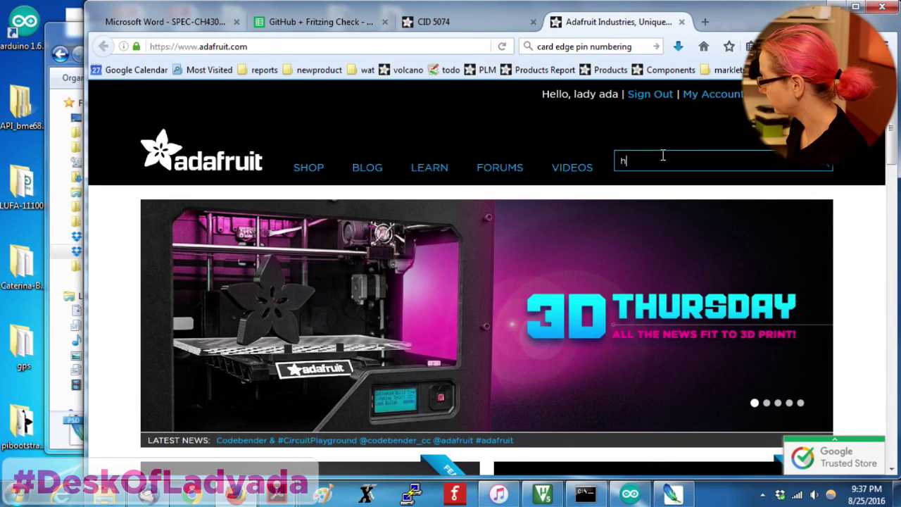
pyautogui.write('dmi vga')
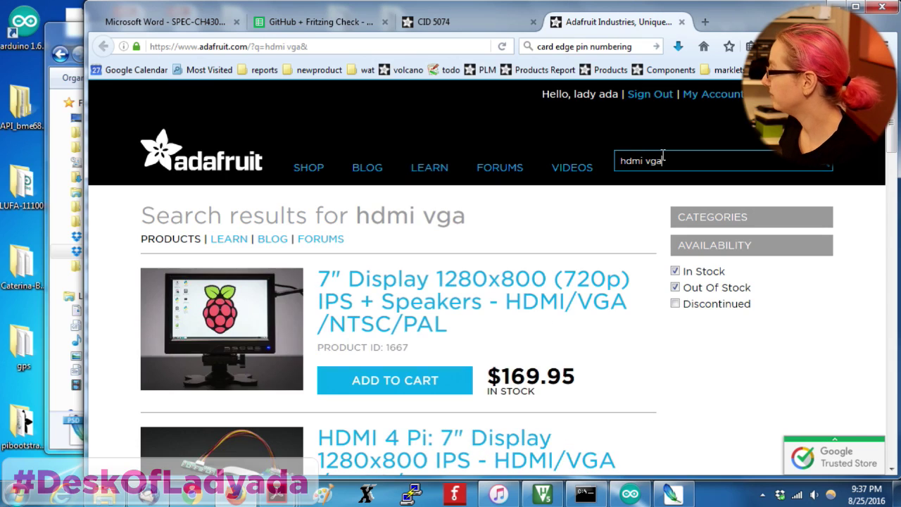
pyautogui.scroll(-2, 431, 275)
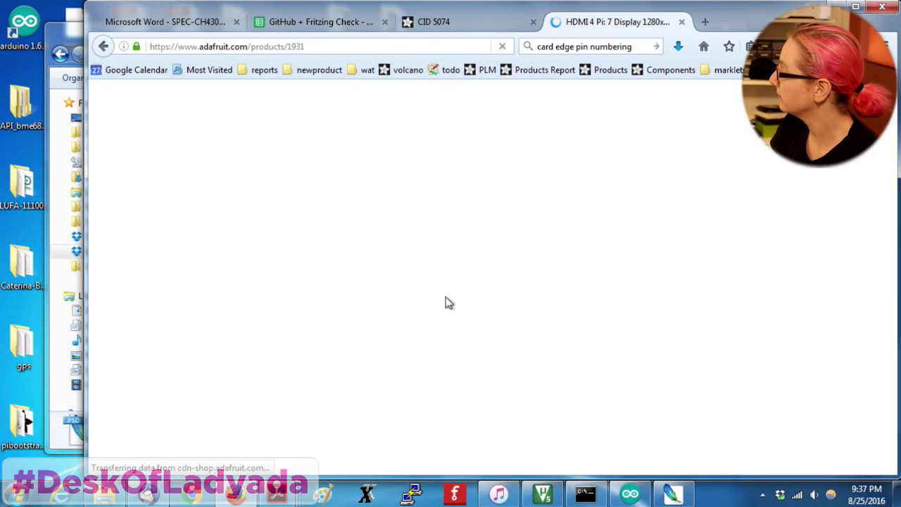
pyautogui.scroll(-2, 513, 313)
pyautogui.scroll(-2, 184, 386)
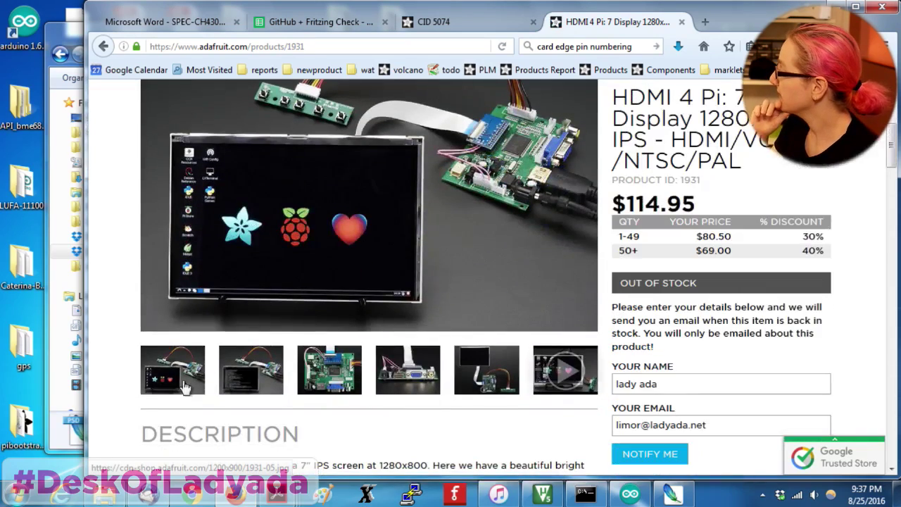
pyautogui.click(343, 370)
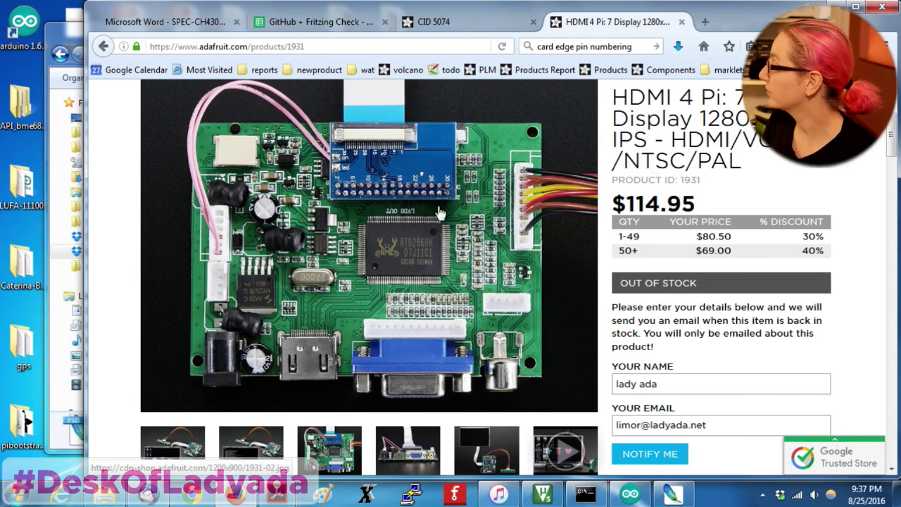
pyautogui.click(396, 272)
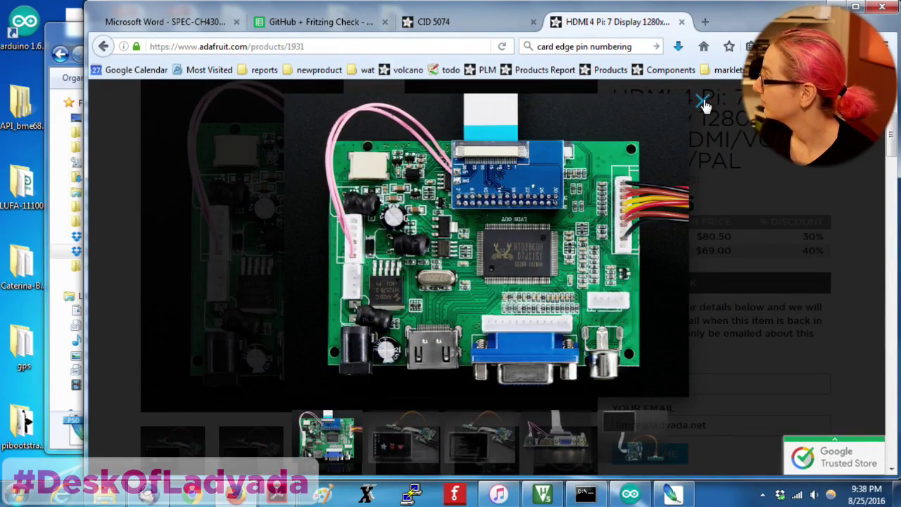
pyautogui.click(704, 103)
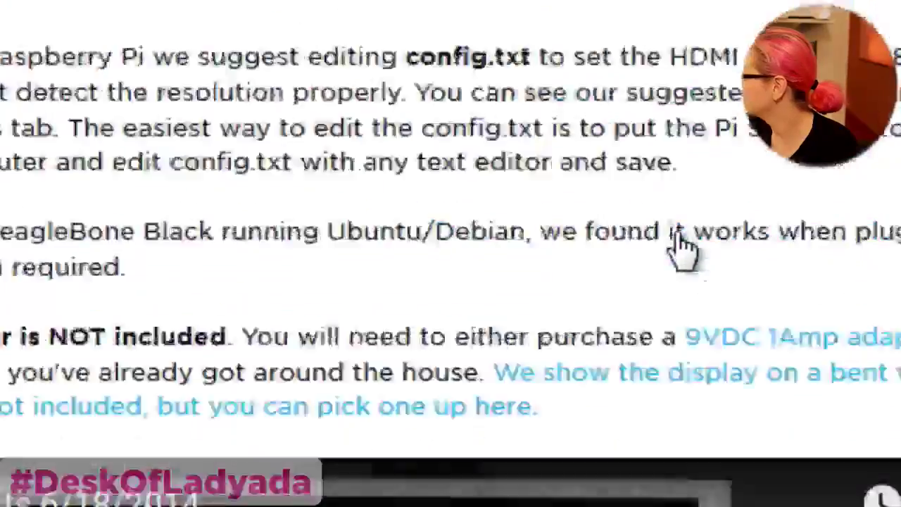
pyautogui.scroll(-15, 674, 246)
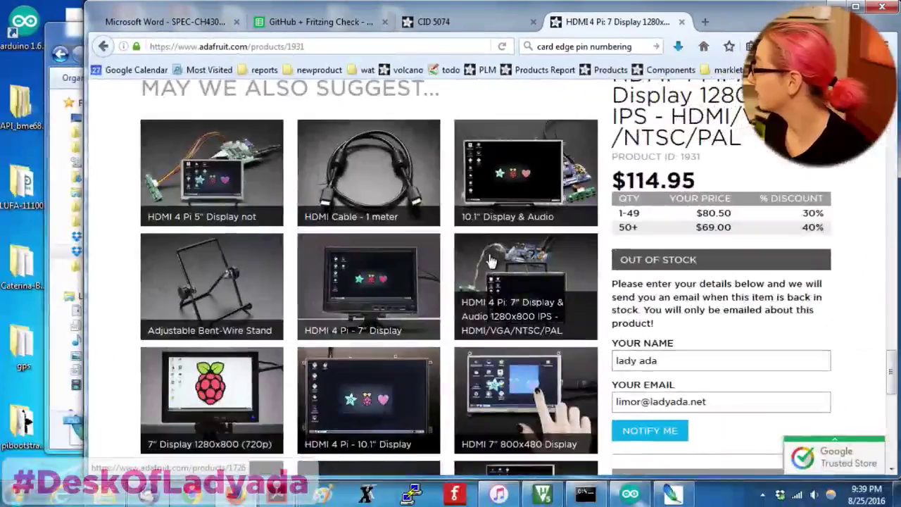
# Step: Scroll the current product page and jump back up to its description
pyautogui.scroll(-6, 488, 258)
pyautogui.scroll(2, 464, 266)
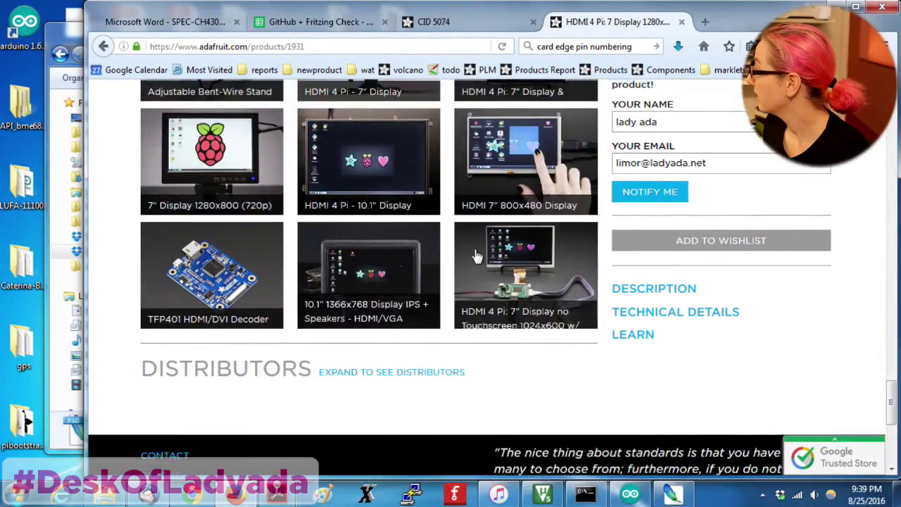
pyautogui.click(653, 285)
pyautogui.scroll(5, 700, 144)
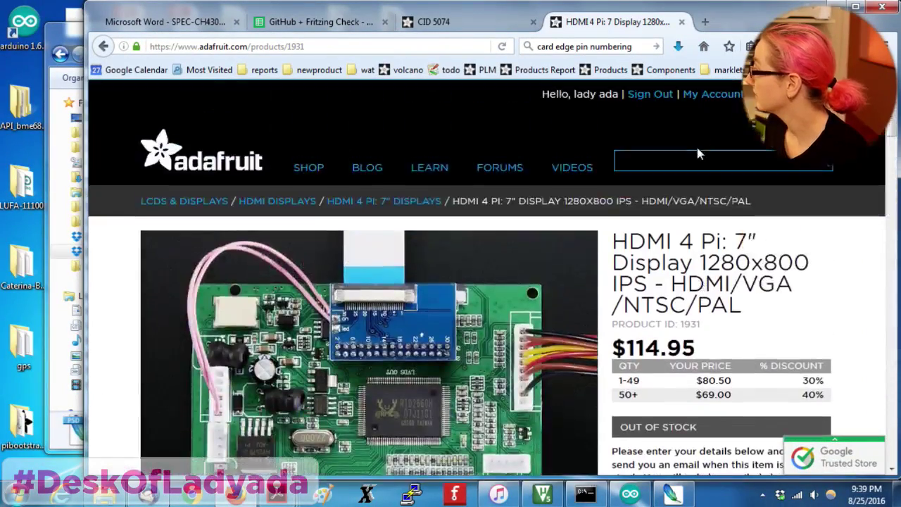
# Step: Search 'rtd' and open the HDMI 4 Pi 7" 1024x600 touchscreen display product page
pyautogui.click(692, 162)
pyautogui.write('rtd')
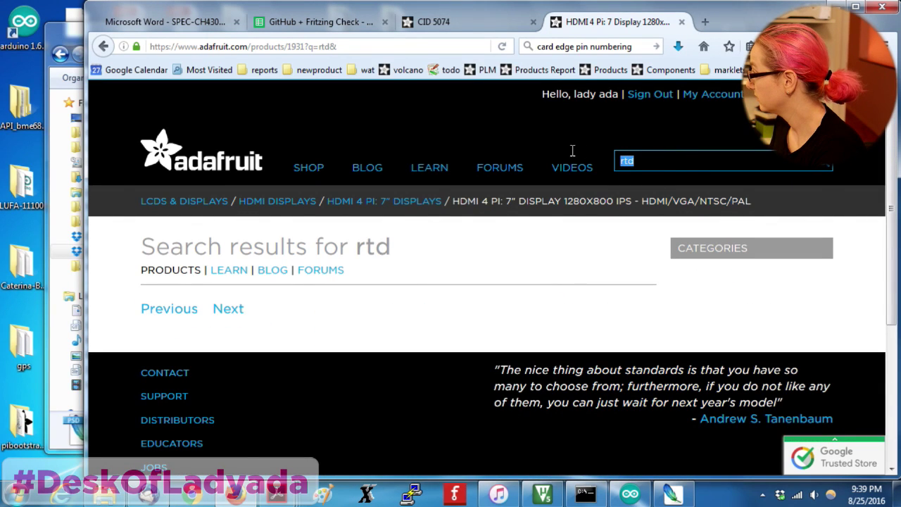
pyautogui.click(371, 203)
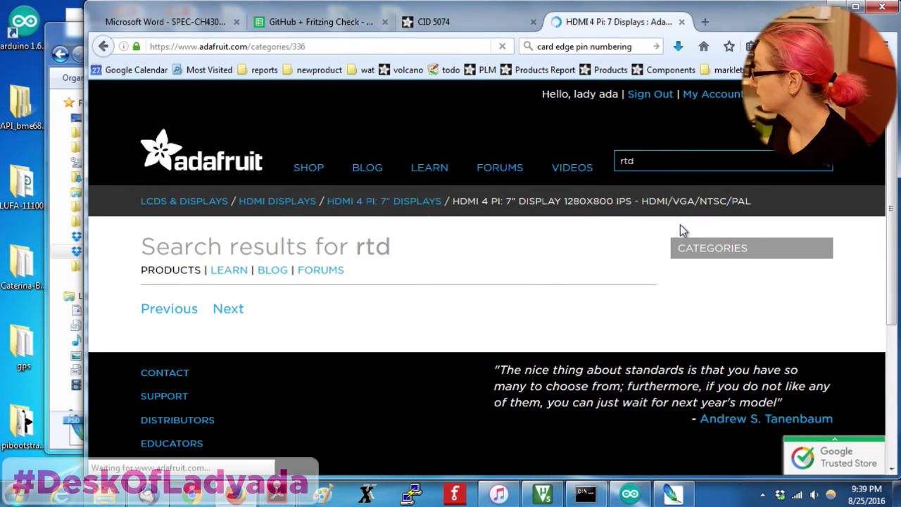
pyautogui.scroll(-10, 688, 269)
pyautogui.scroll(-7, 687, 267)
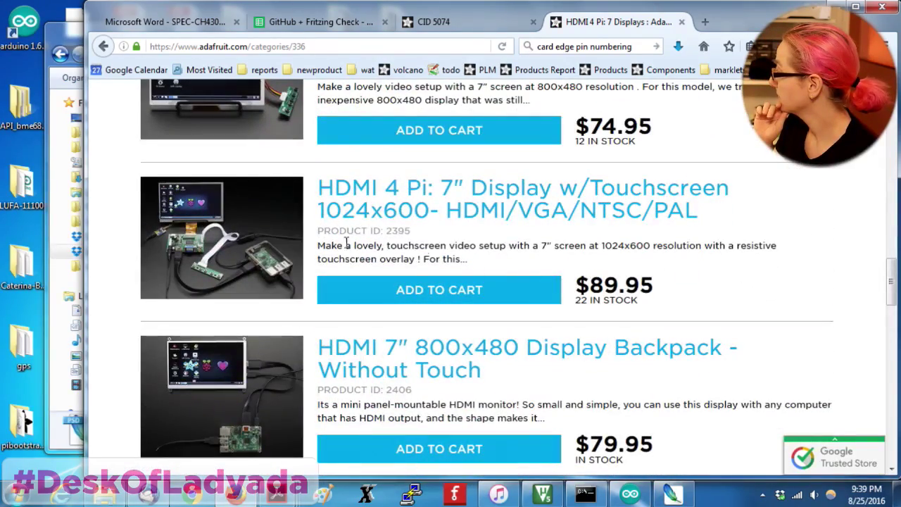
pyautogui.click(211, 224)
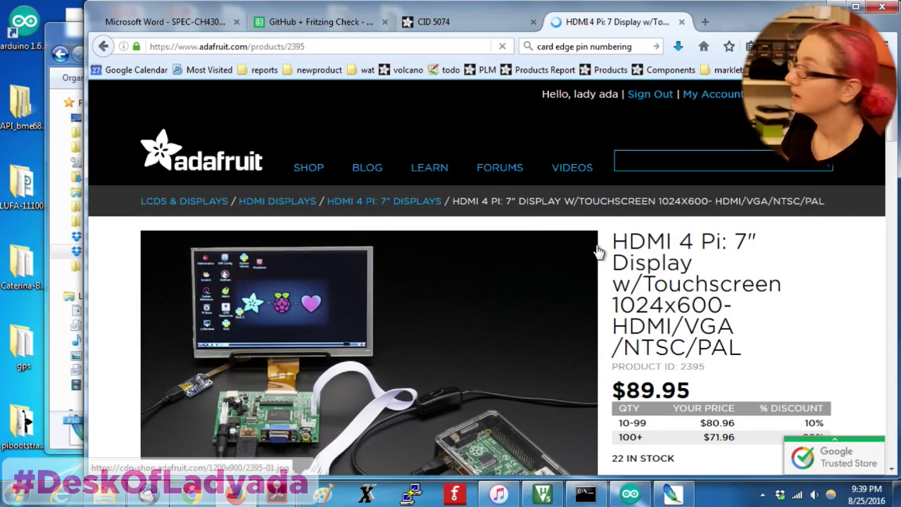
# Step: Browse the product photos, view the driver-board thumbnail on its own, then return to the product page
pyautogui.scroll(-2, 474, 300)
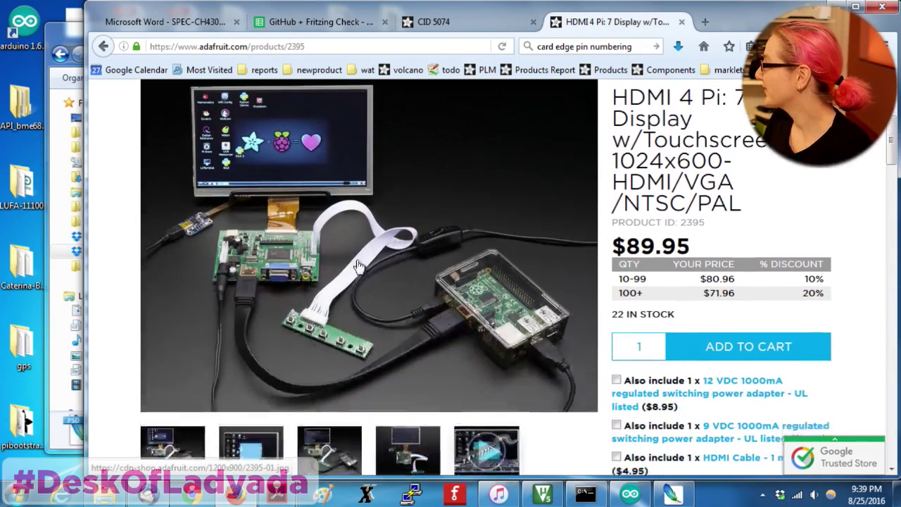
pyautogui.click(359, 293)
pyautogui.click(419, 296)
pyautogui.scroll(2, 539, 300)
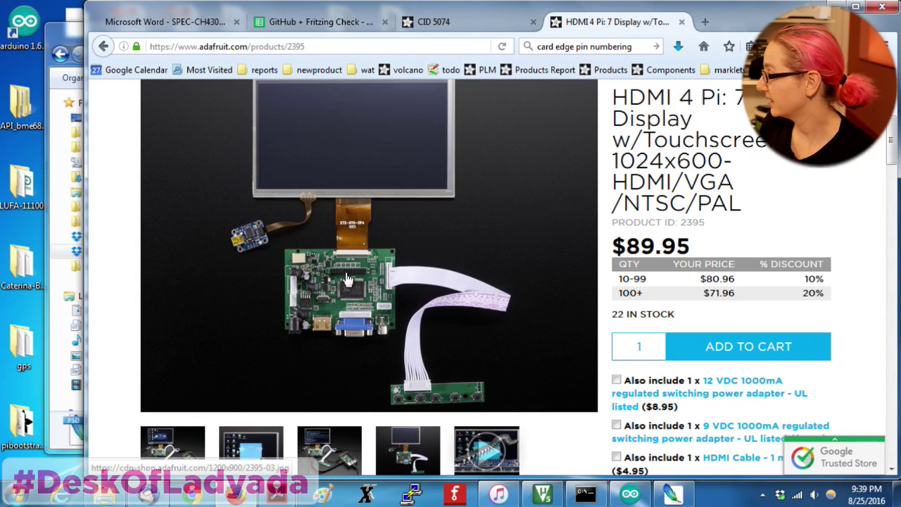
pyautogui.rightClick(420, 451)
pyautogui.click(471, 234)
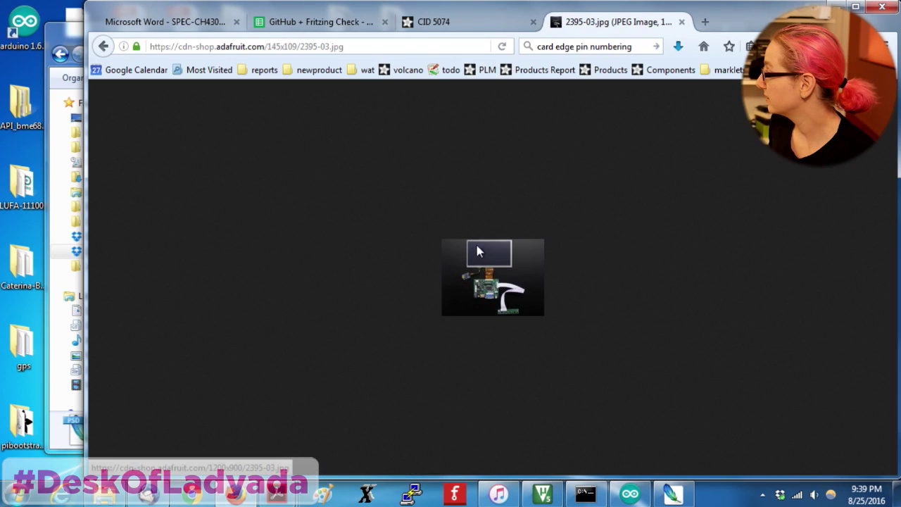
pyautogui.click(682, 24)
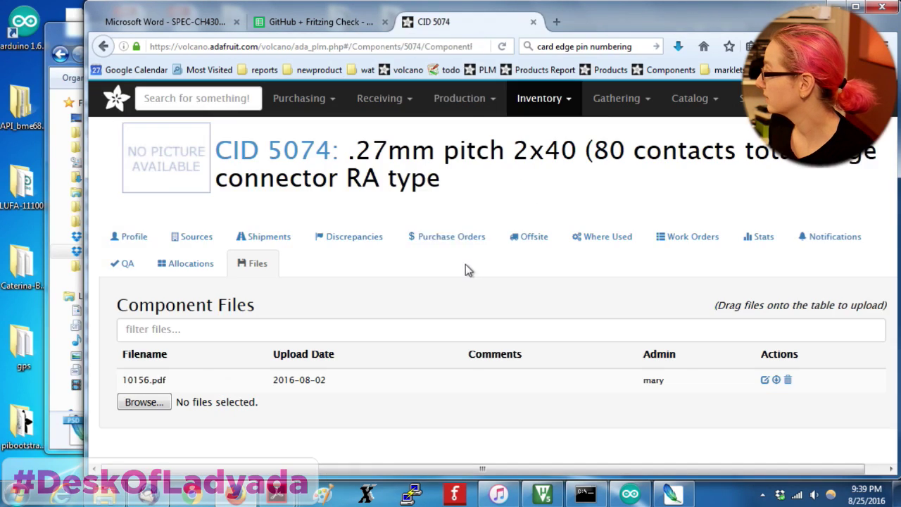
pyautogui.hotkey('ctrl', 'shift', 't')
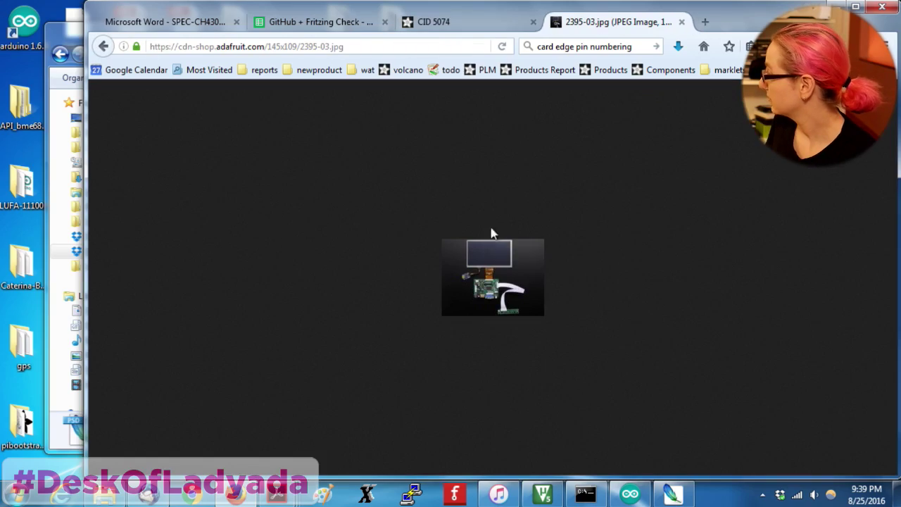
pyautogui.hotkey('alt', 'Left')
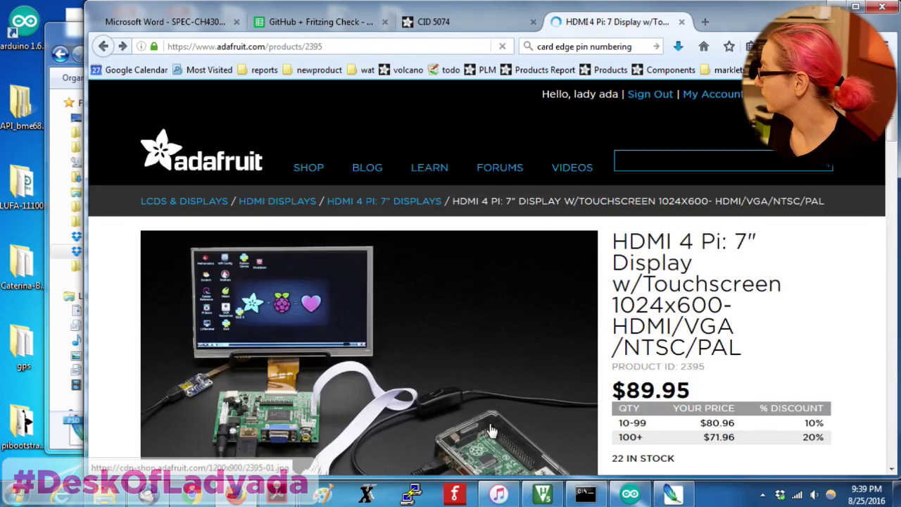
# Step: Open the second product photo, 2395-02.jpg, in a new tab at full size
pyautogui.scroll(-4, 474, 307)
pyautogui.rightClick(345, 131)
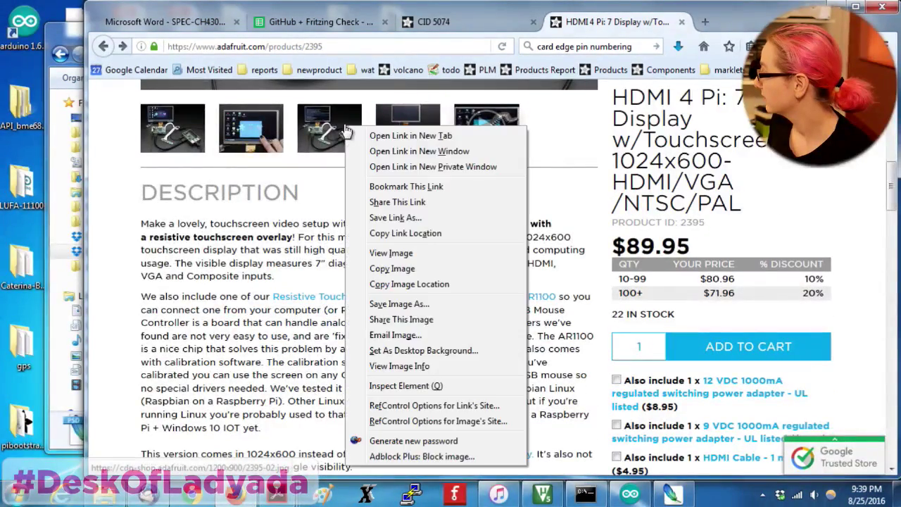
pyautogui.click(384, 135)
pyautogui.click(675, 27)
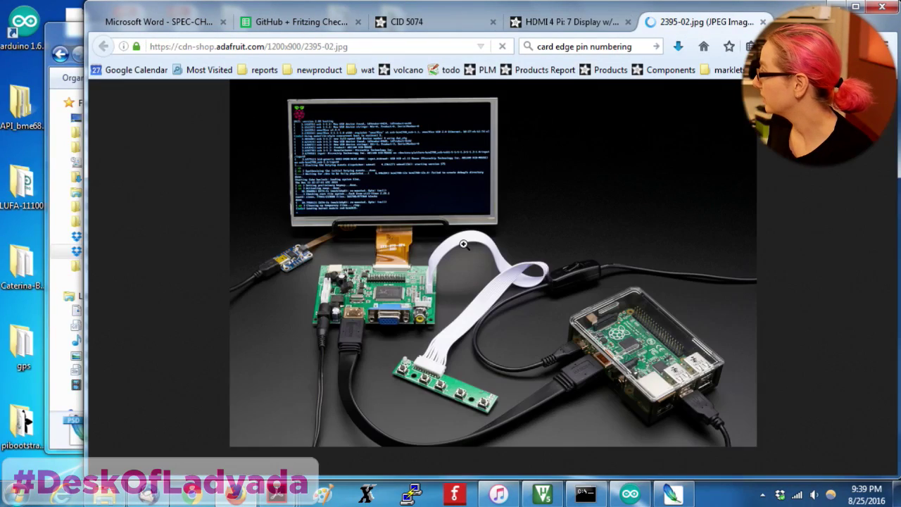
pyautogui.click(412, 266)
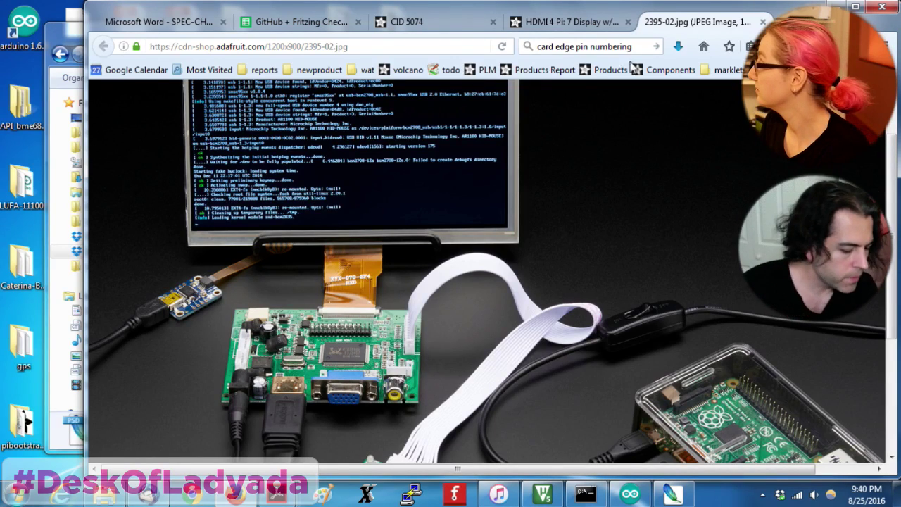
# Step: Close the photo tab, search 'hdmi mini', and open the HDMI 4 Pi 5" no-touch display page
pyautogui.hotkey('ctrl', 'w')
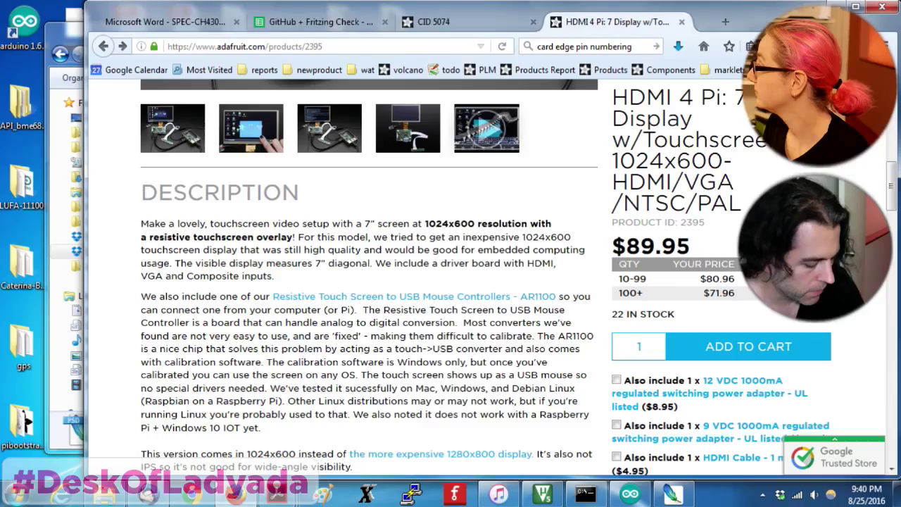
pyautogui.scroll(10, 716, 131)
pyautogui.click(686, 161)
pyautogui.write('hdmi')
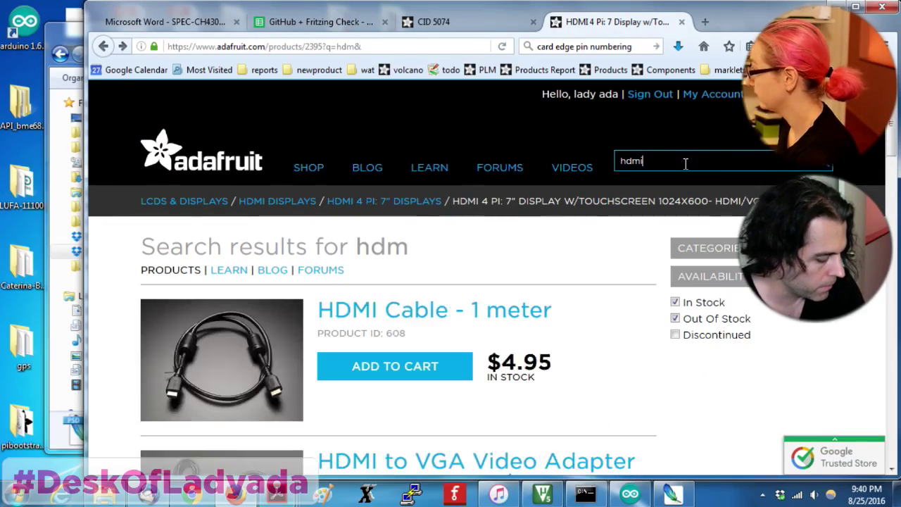
pyautogui.write(' mini')
pyautogui.scroll(-8, 613, 272)
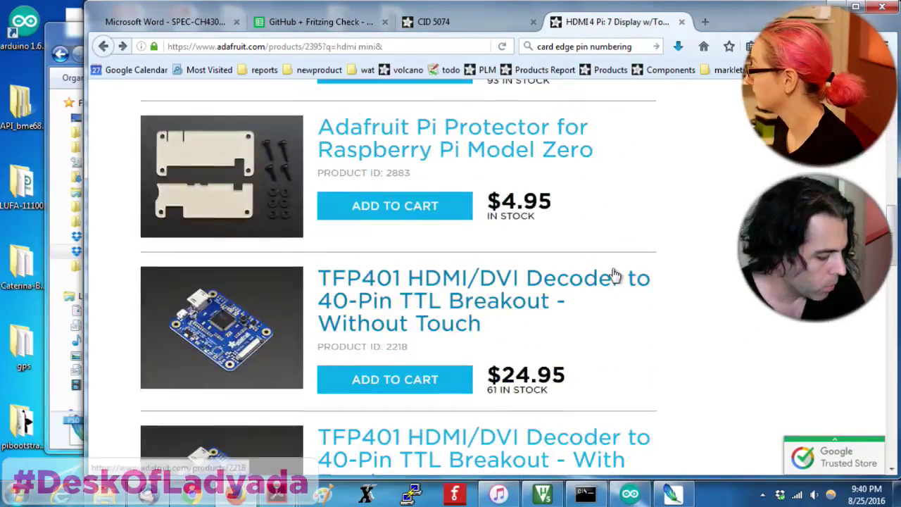
pyautogui.scroll(-7, 613, 274)
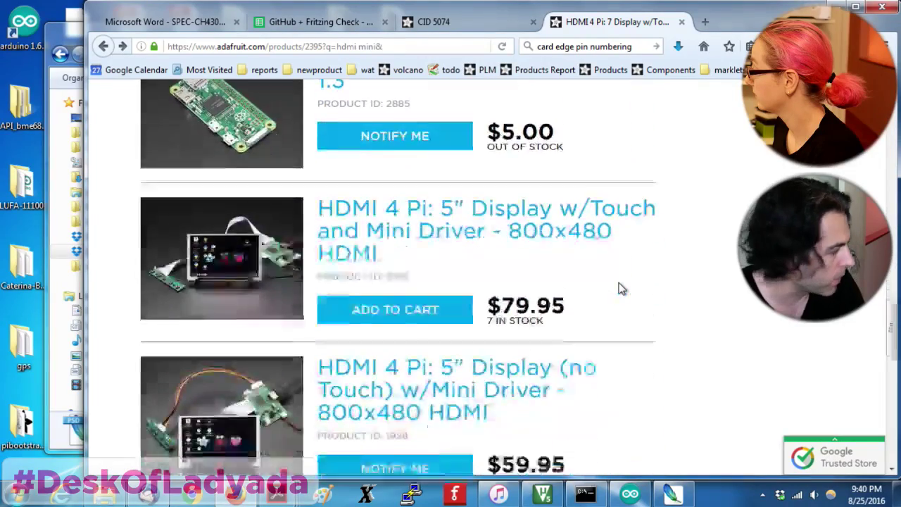
pyautogui.scroll(-3, 619, 288)
pyautogui.scroll(3, 620, 288)
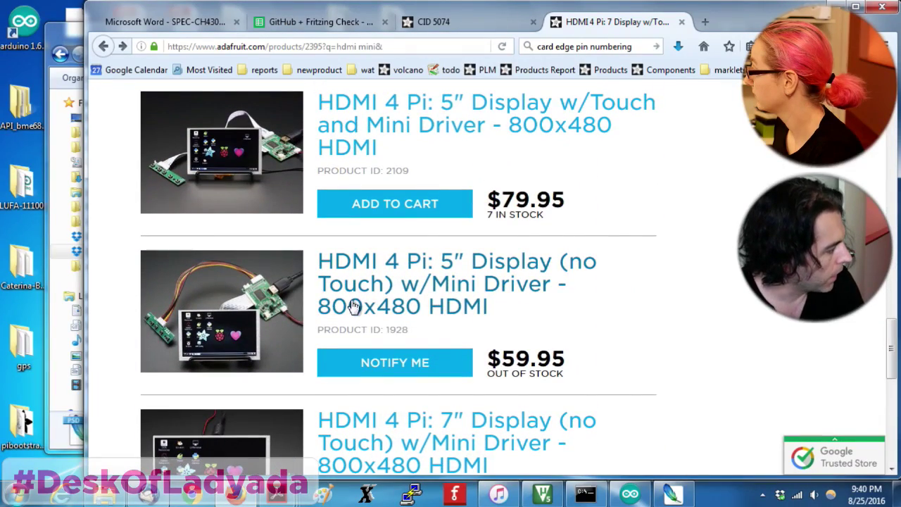
pyautogui.click(465, 285)
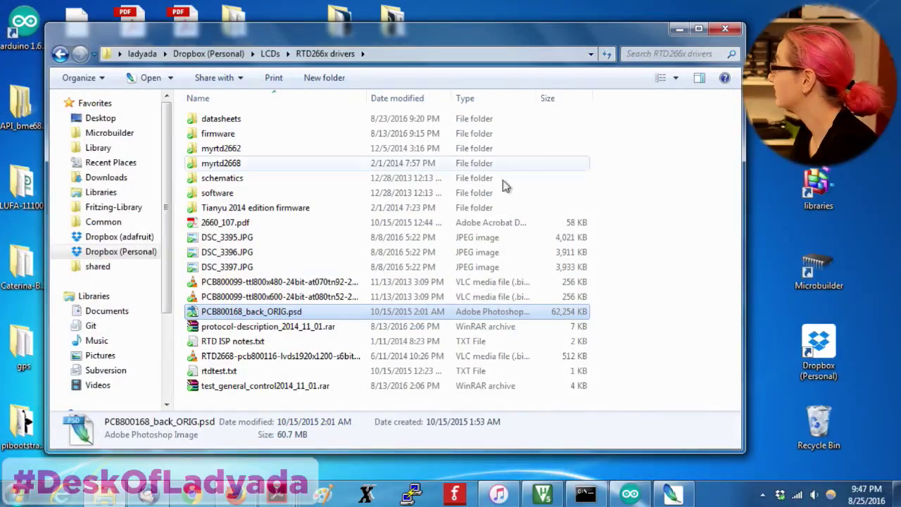
pyautogui.doubleClick(336, 239)
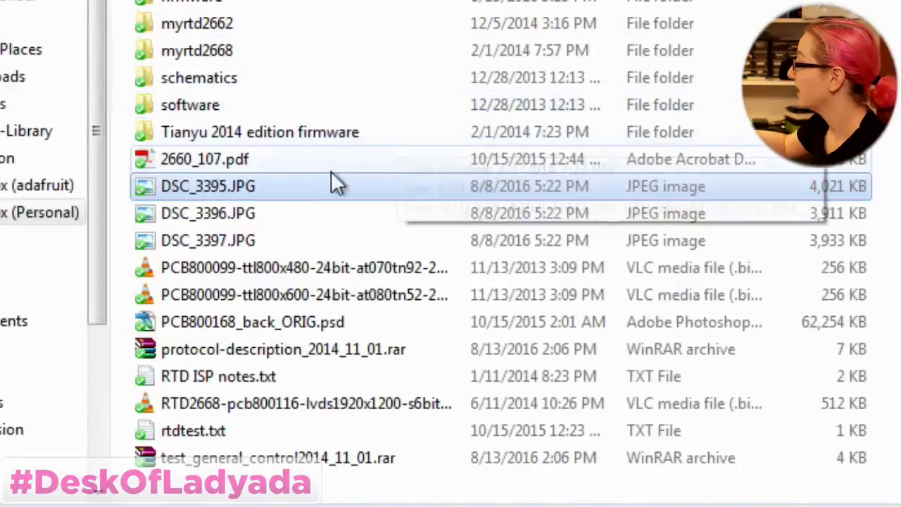
pyautogui.doubleClick(276, 211)
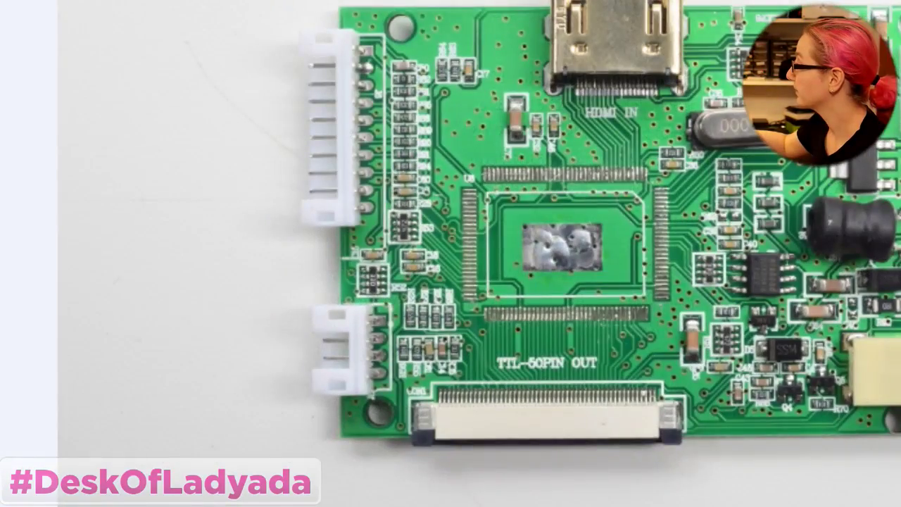
pyautogui.press('Escape')
pyautogui.doubleClick(221, 235)
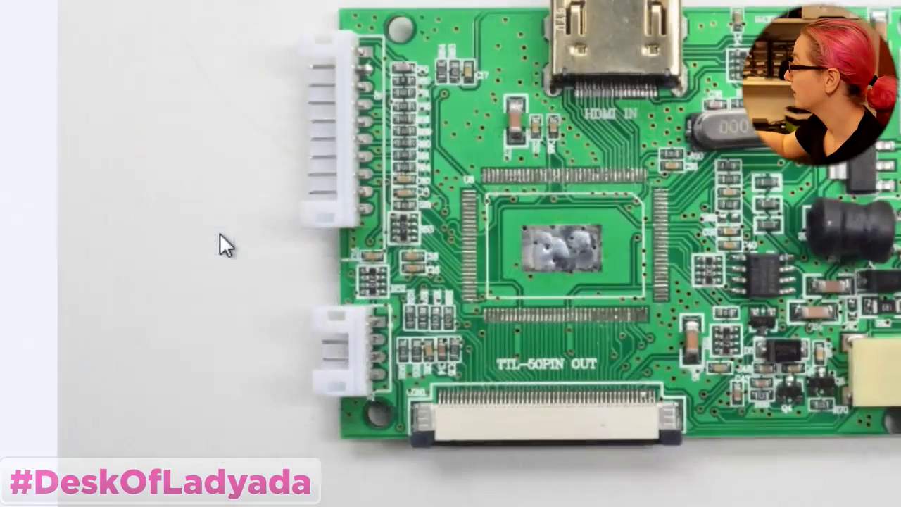
pyautogui.press('Escape')
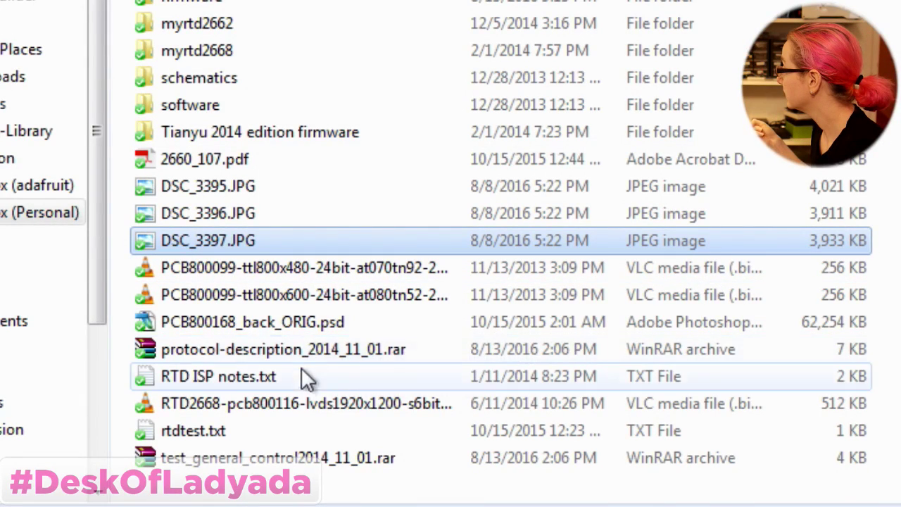
# Step: Open PCB800168_back_ORIG.psd in Photoshop and show its Layers panel from the Window menu
pyautogui.doubleClick(313, 324)
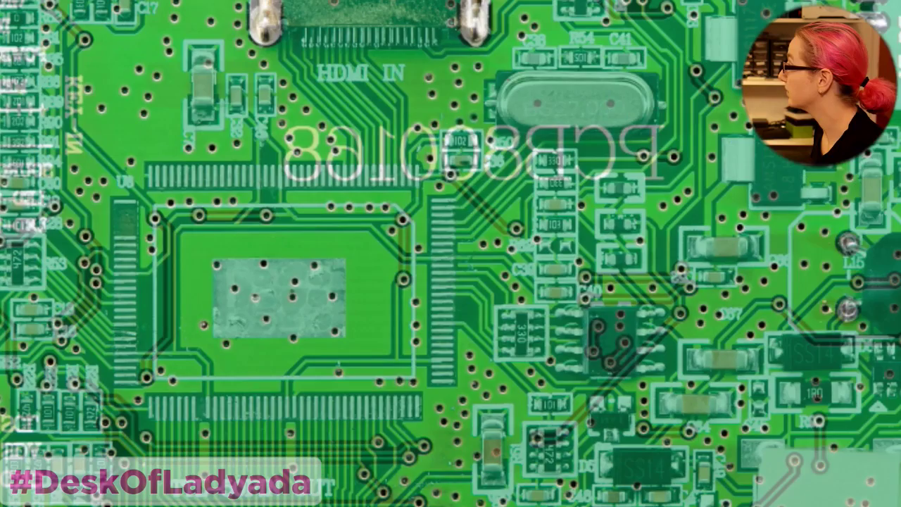
pyautogui.hotkey('alt', 'w')
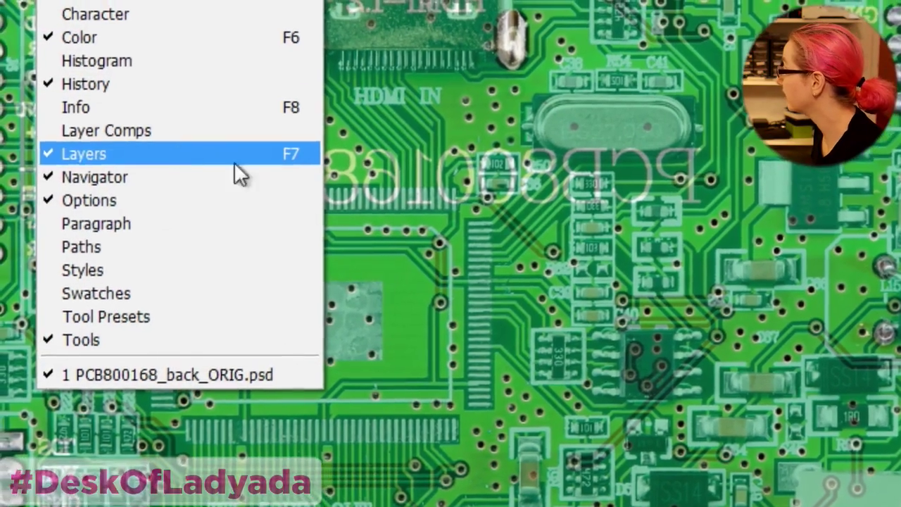
pyautogui.click(234, 162)
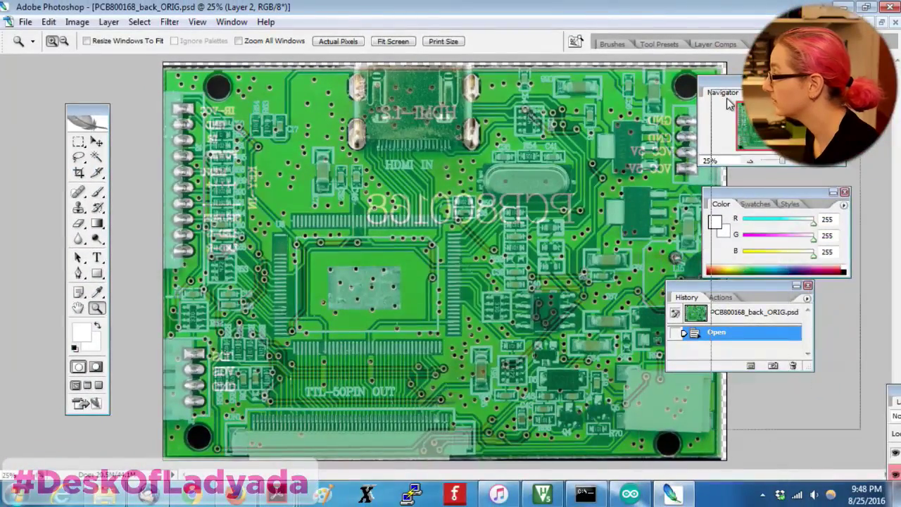
# Step: Toggle Layer 1 and Layer 2 visibility to view each board photo on its own
pyautogui.press('F7')
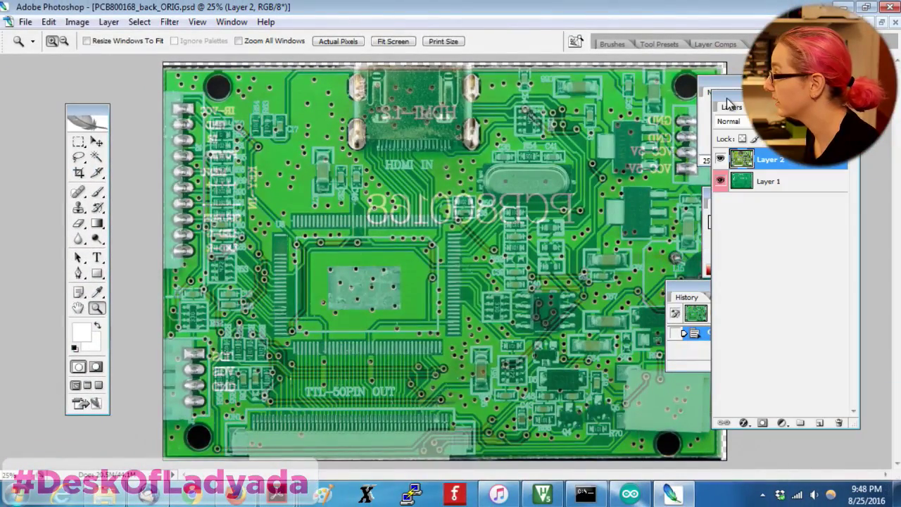
pyautogui.click(719, 182)
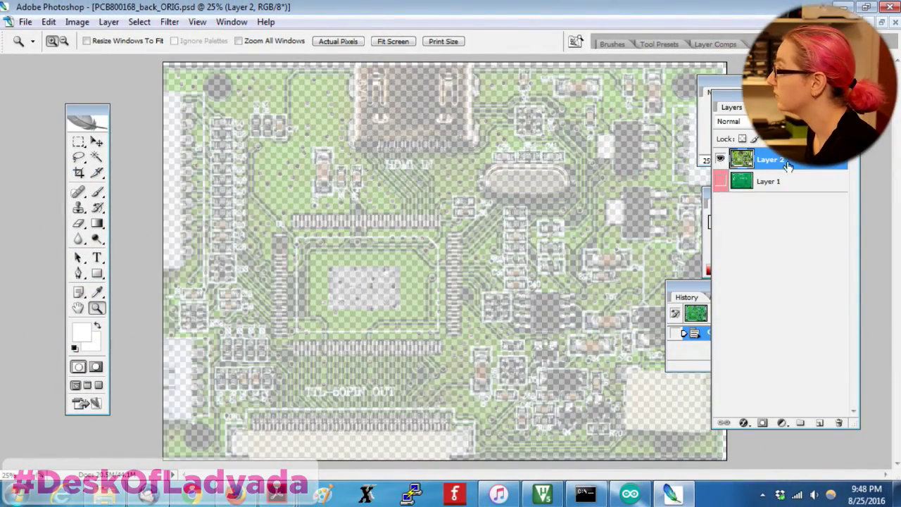
pyautogui.moveTo(810, 99); pyautogui.dragTo(825, 101)
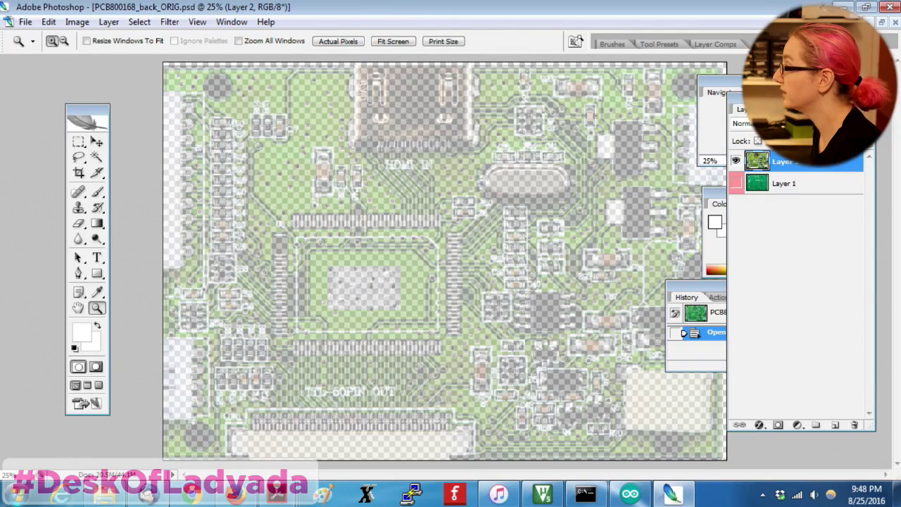
pyautogui.press('0')
pyautogui.press('0')
pyautogui.press('0')
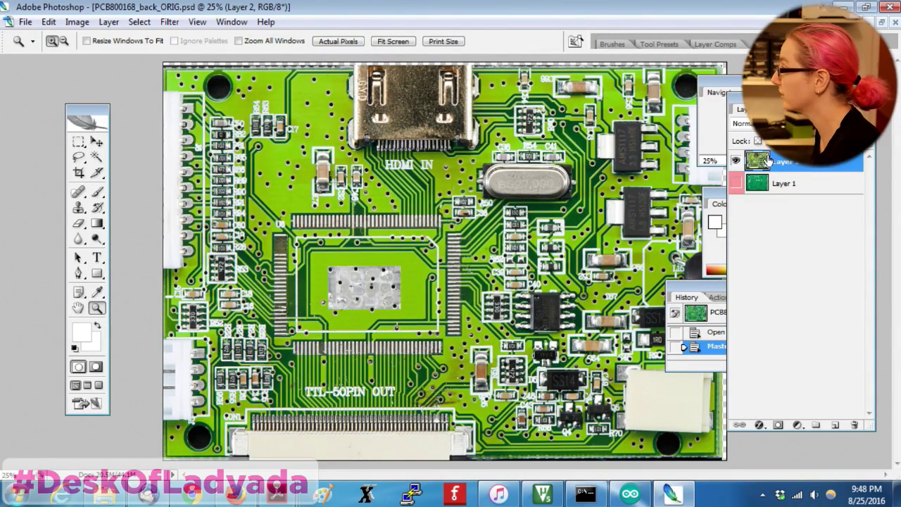
pyautogui.click(736, 160)
pyautogui.click(736, 183)
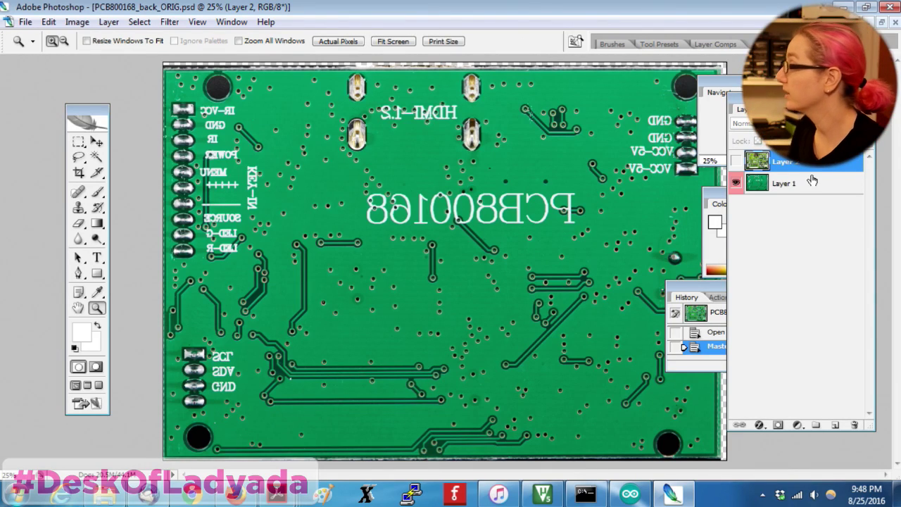
pyautogui.click(735, 166)
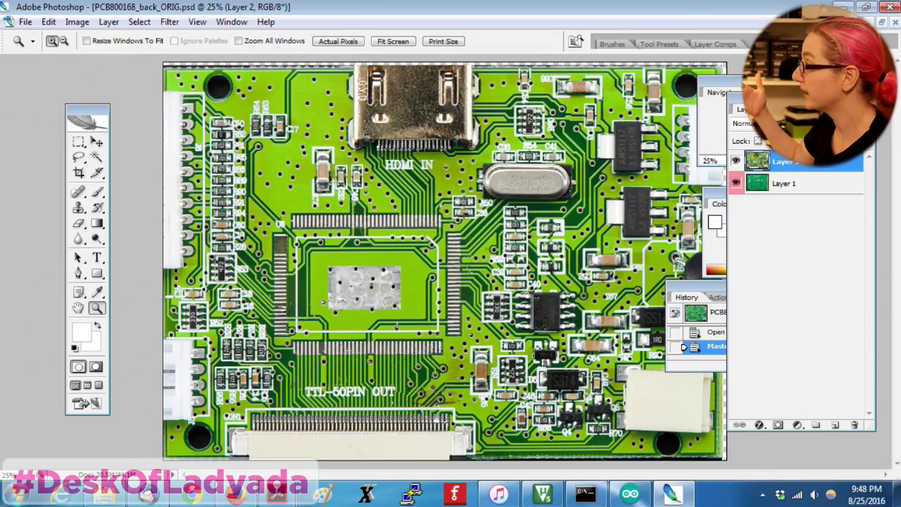
# Step: Set Layer 2 to 50% opacity and zoom in twice on the blended boards
pyautogui.press('5')
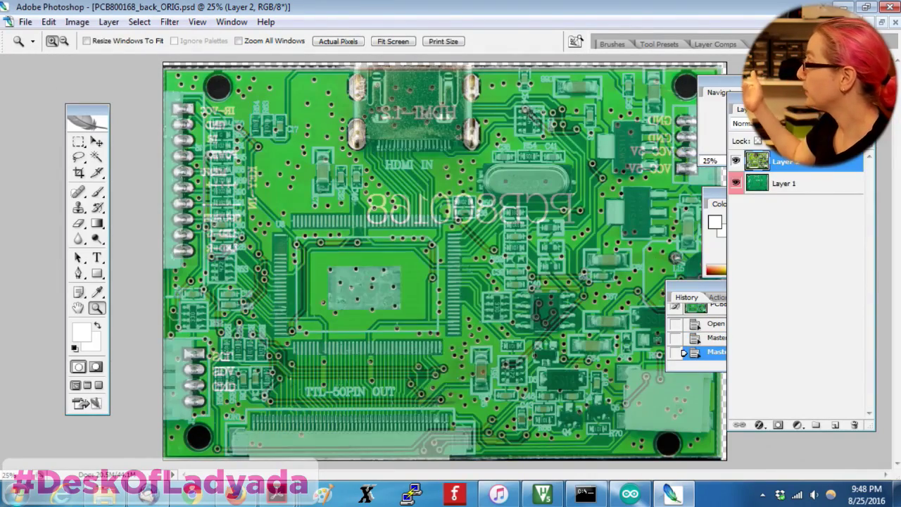
pyautogui.click(465, 219)
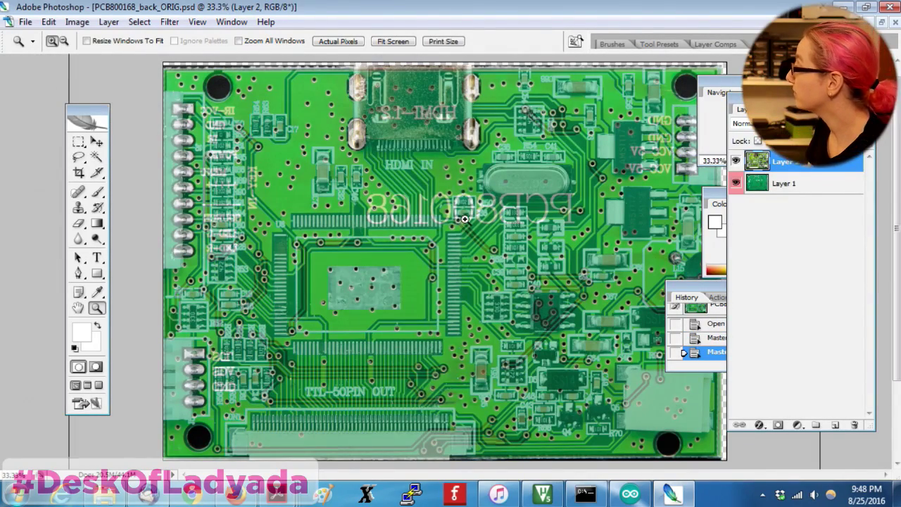
pyautogui.click(465, 219)
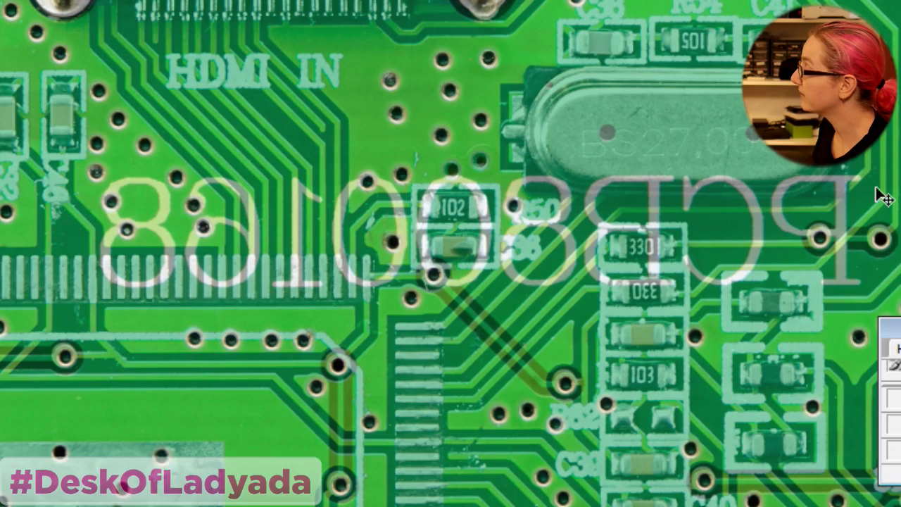
pyautogui.scroll(1, 813, 364)
pyautogui.scroll(5, 577, 247)
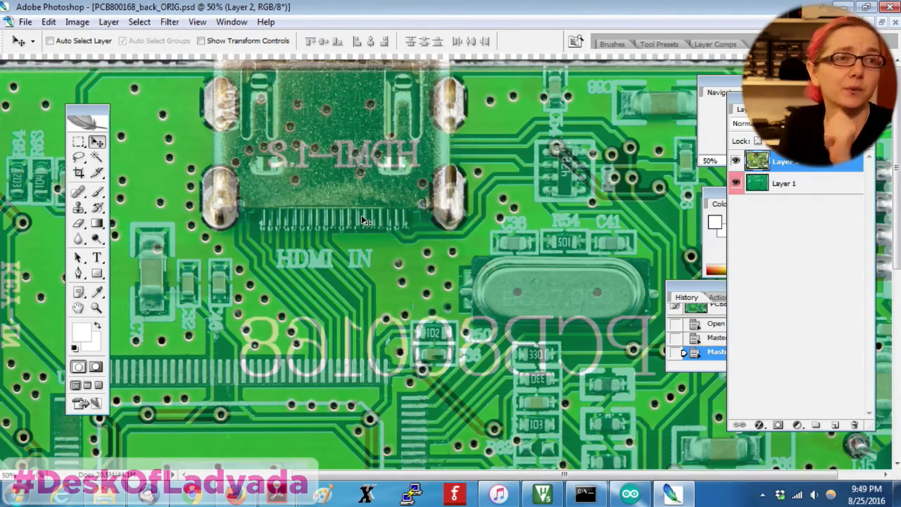
pyautogui.scroll(-5, 387, 212)
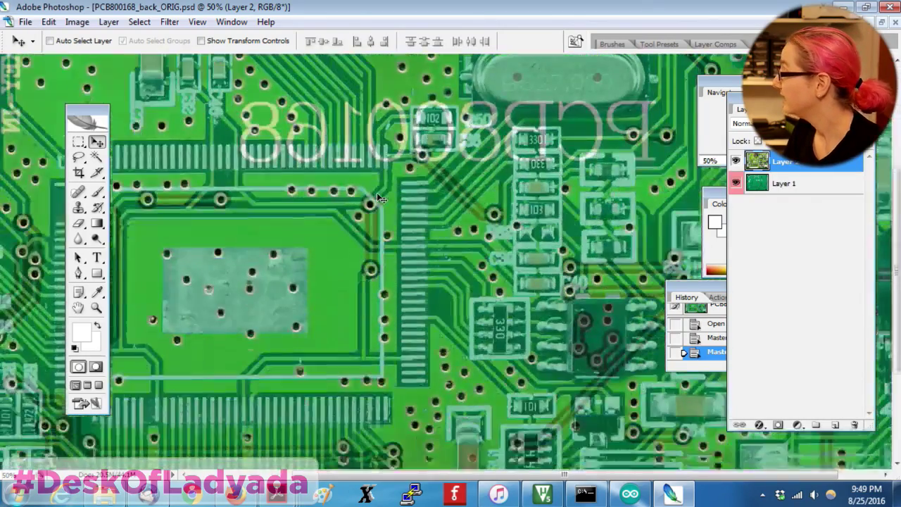
pyautogui.scroll(-1, 578, 391)
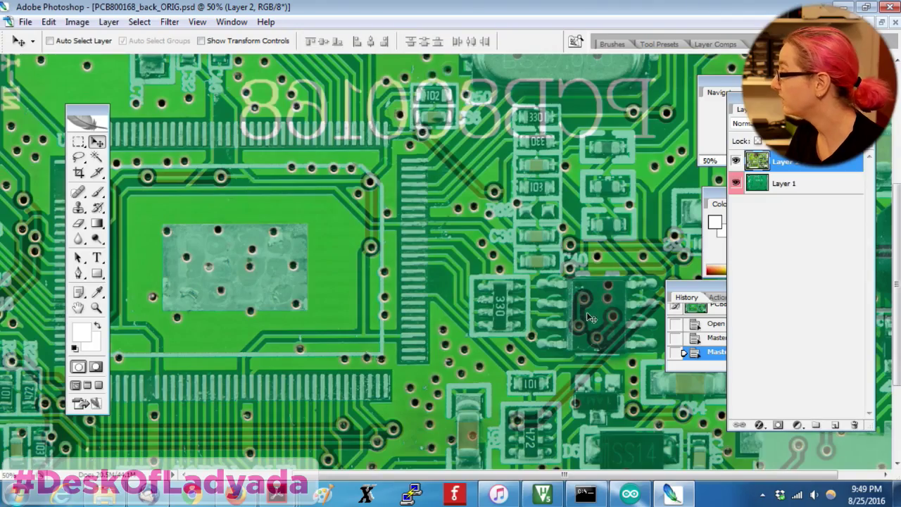
pyautogui.scroll(-3, 602, 349)
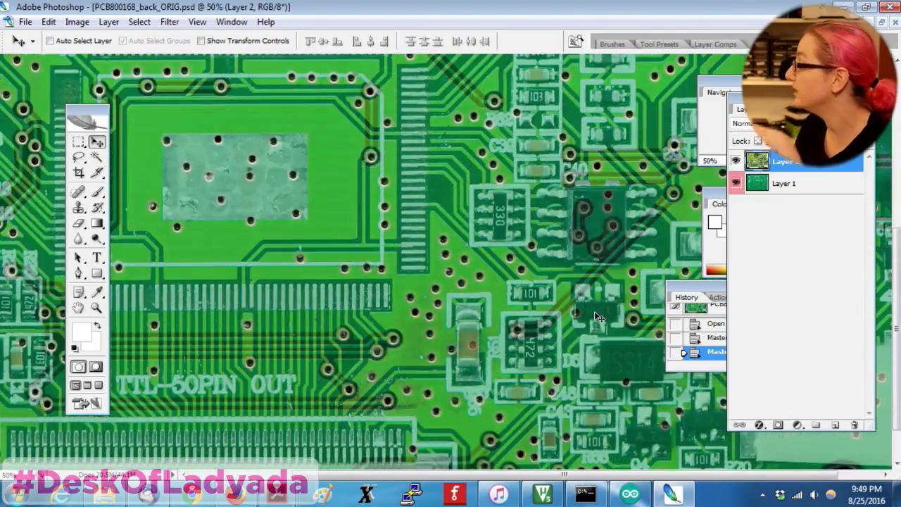
pyautogui.scroll(-2, 597, 317)
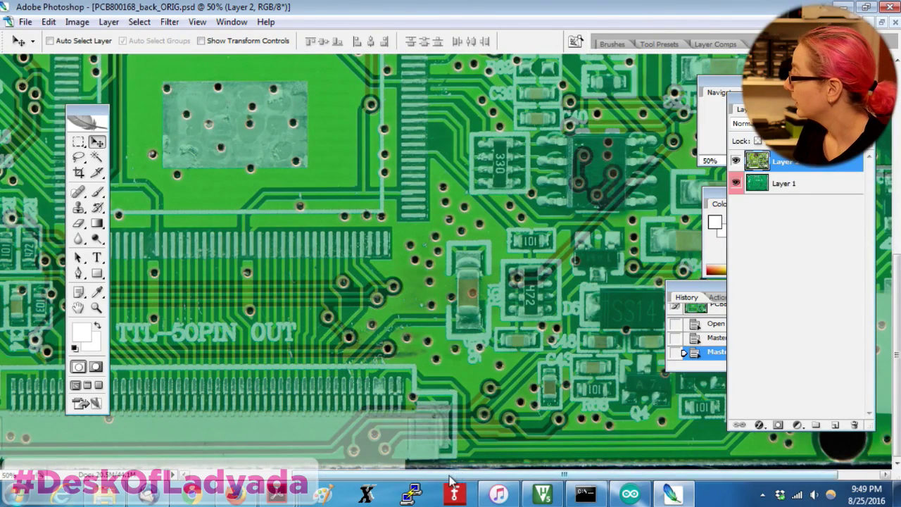
pyautogui.moveTo(451, 474); pyautogui.dragTo(366, 486)
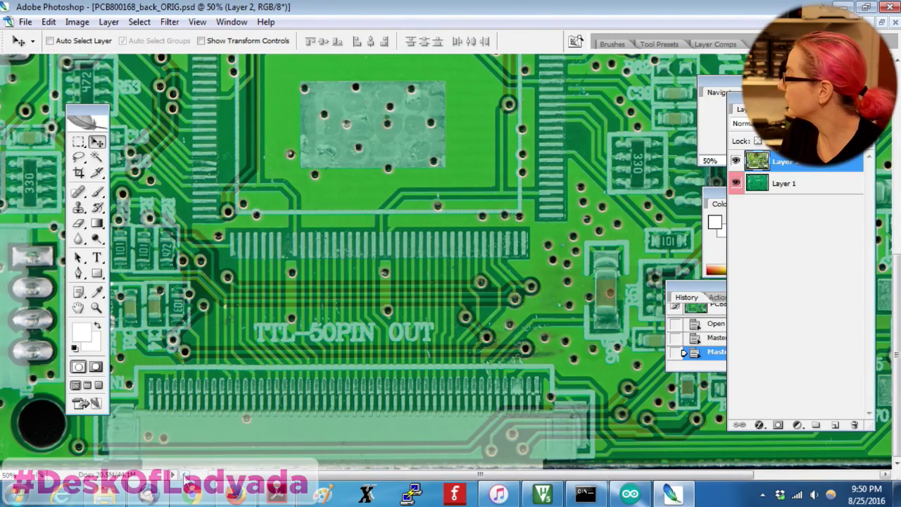
# Step: Bring up the RTD266x drivers folder window and minimize Photoshop to uncover it
pyautogui.click(104, 494)
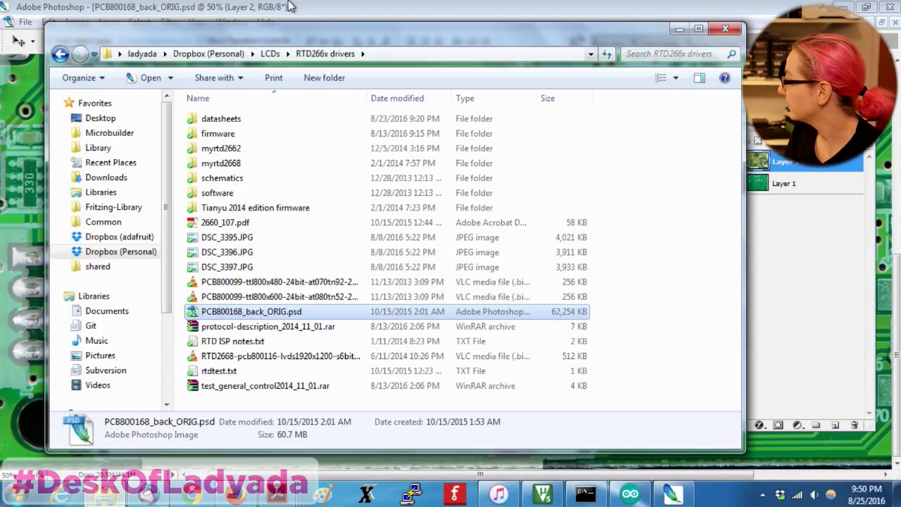
pyautogui.moveTo(361, 51); pyautogui.dragTo(448, 61)
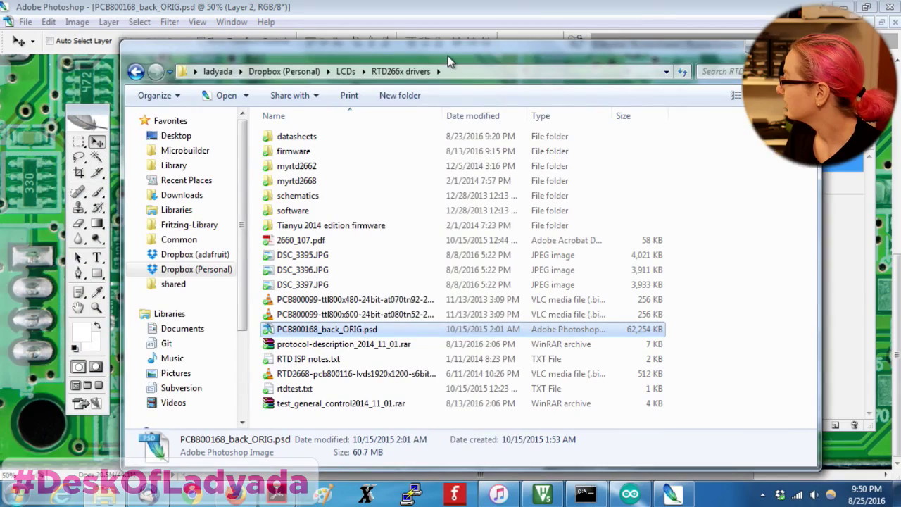
pyautogui.click(844, 7)
pyautogui.moveTo(698, 55); pyautogui.dragTo(634, 47)
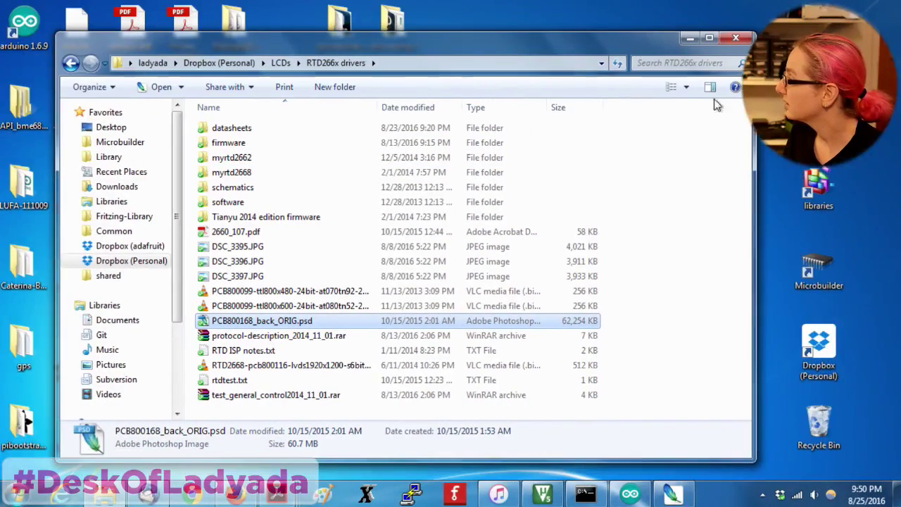
# Step: Browse to Development\Video\RTD226x HDMI TFT Backpack\REV-A and select RTD226x_REV-A.brd
pyautogui.doubleClick(816, 277)
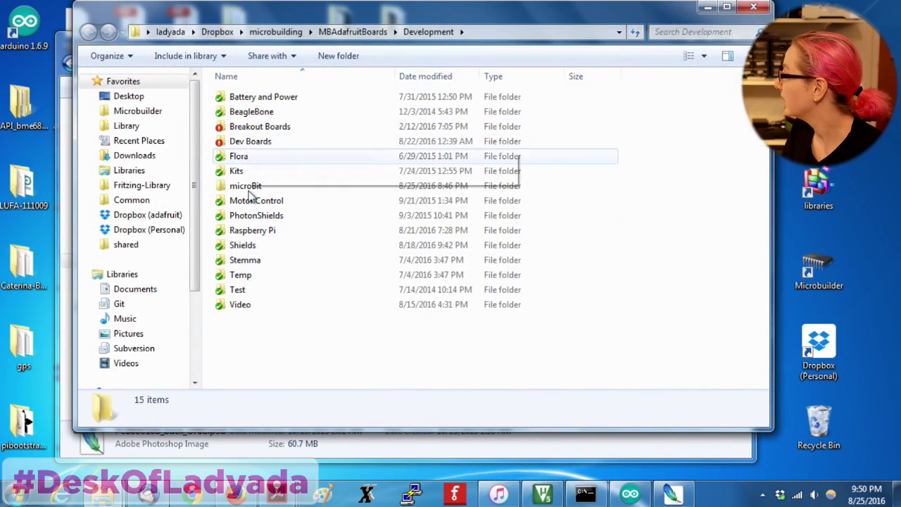
pyautogui.doubleClick(240, 305)
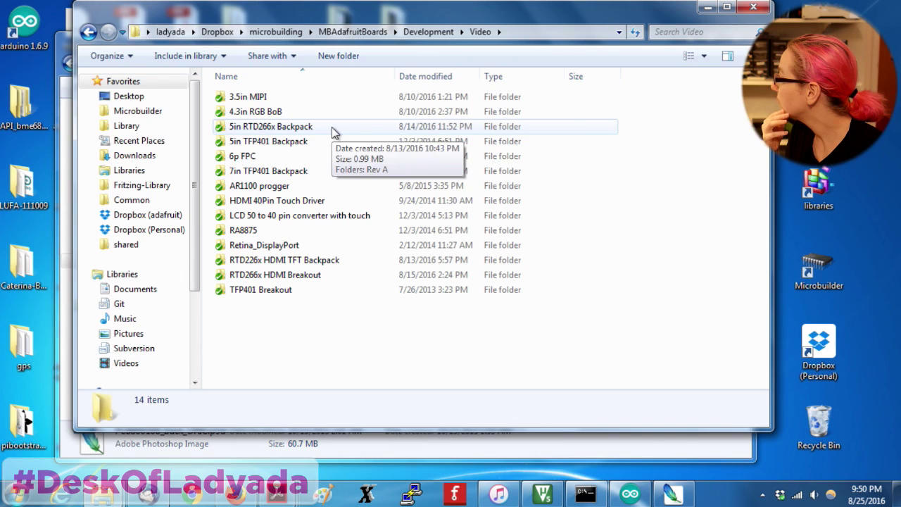
pyautogui.doubleClick(276, 260)
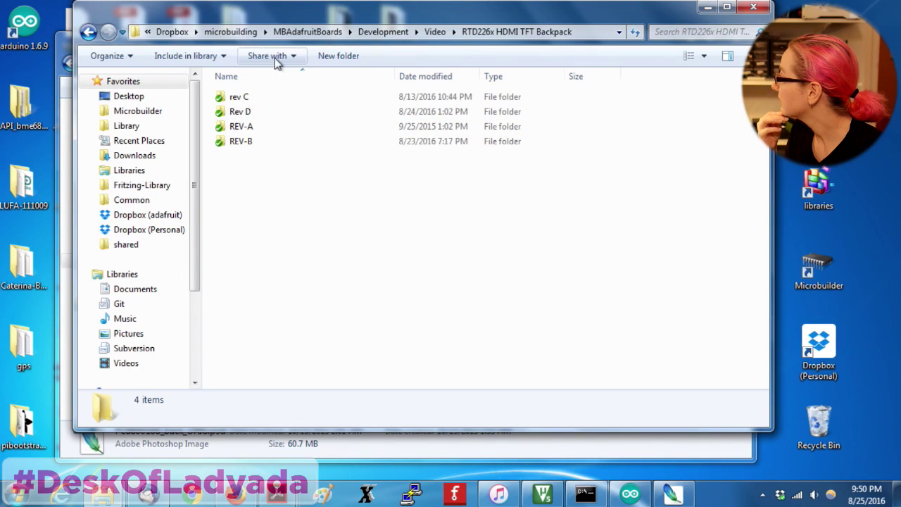
pyautogui.doubleClick(267, 127)
pyautogui.click(286, 100)
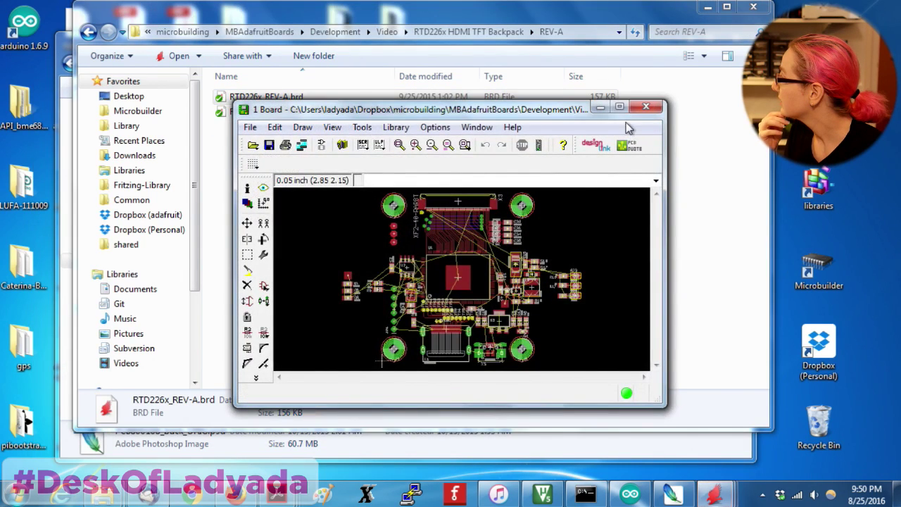
# Step: Maximize the REV-A board, quit EAGLE, then open the backpack's REV-B folder
pyautogui.click(620, 108)
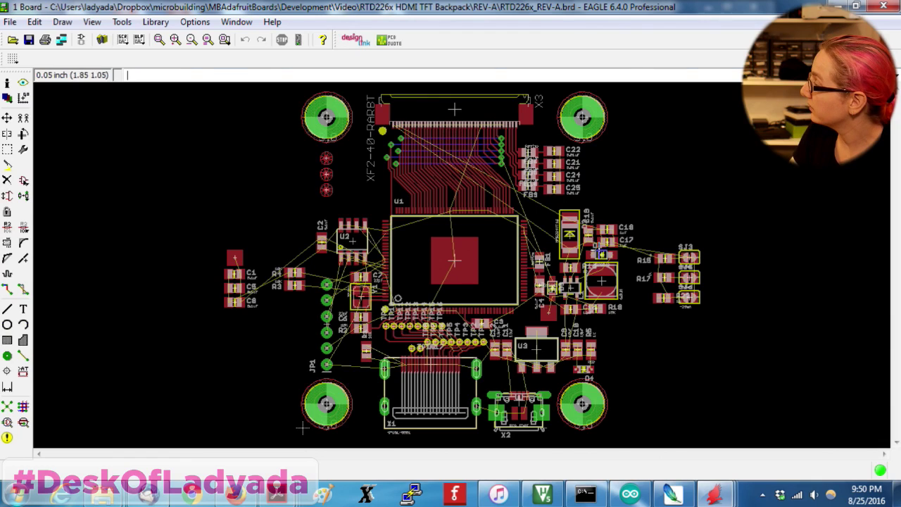
pyautogui.click(10, 21)
pyautogui.click(70, 304)
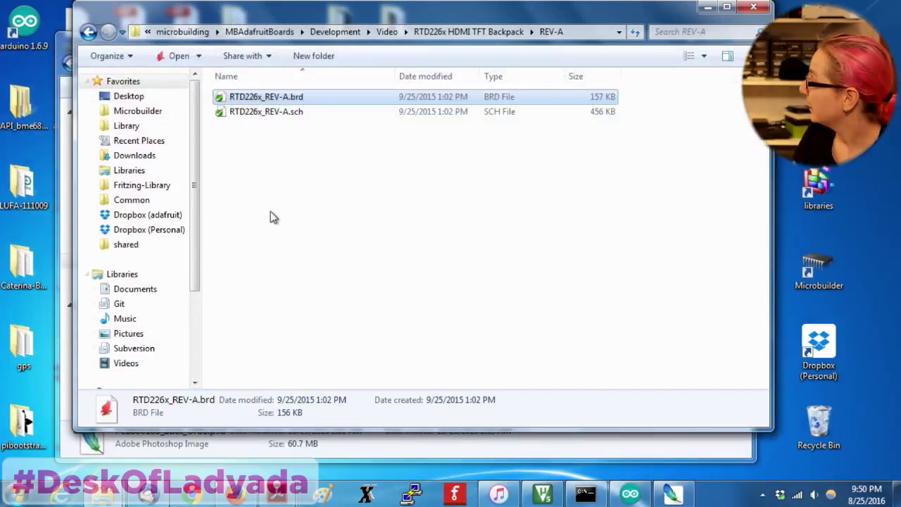
pyautogui.click(423, 31)
pyautogui.doubleClick(266, 141)
# Step: Open RTD226x_REV-B.sch and its REV-B board layout, dismiss the warnings, and maximize the board window
pyautogui.doubleClick(271, 112)
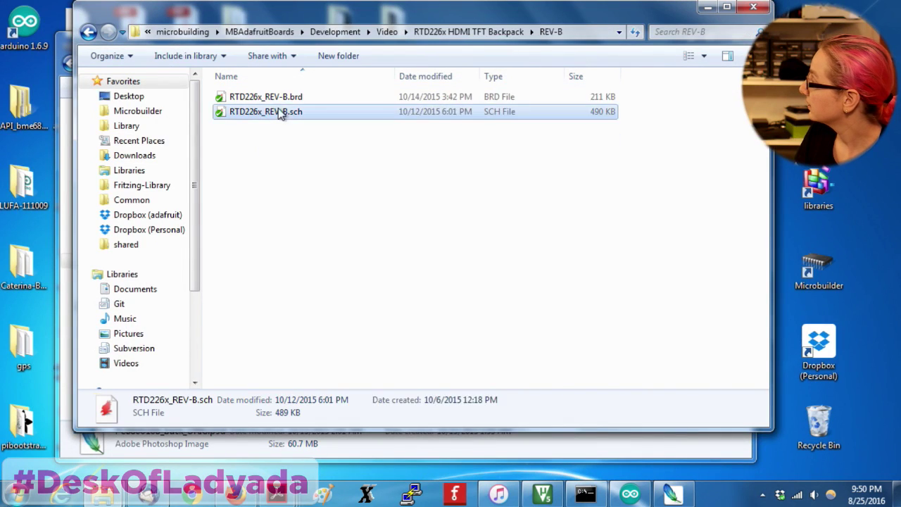
pyautogui.click(302, 144)
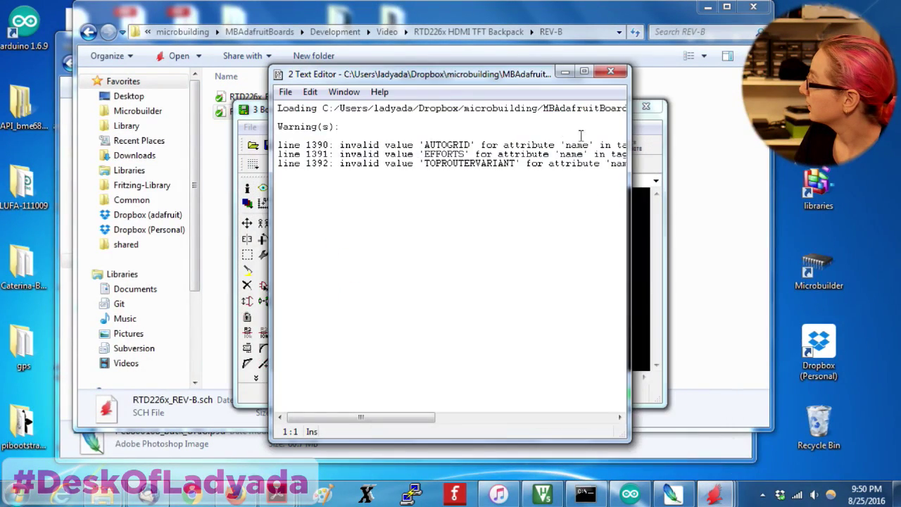
pyautogui.click(618, 74)
pyautogui.click(623, 106)
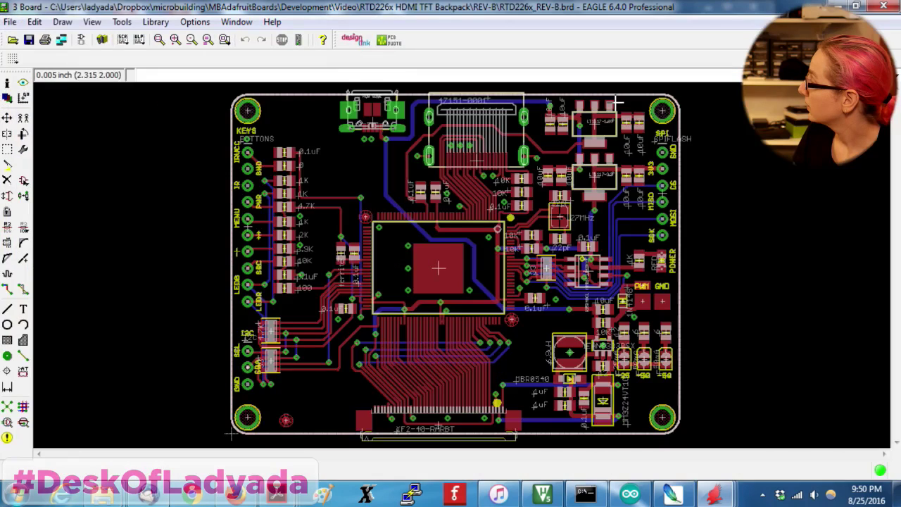